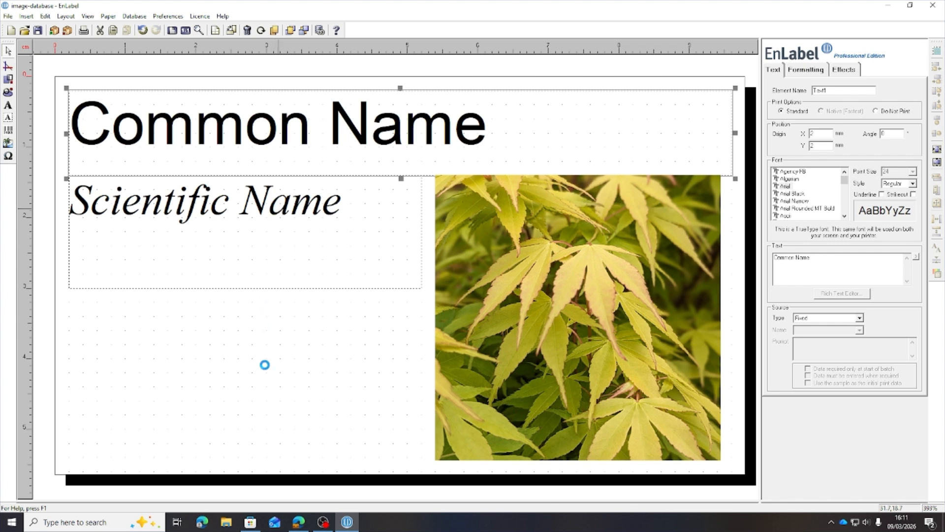
# Start a new database connection for the label and choose Excel as the database type
pyautogui.click(539, 294)
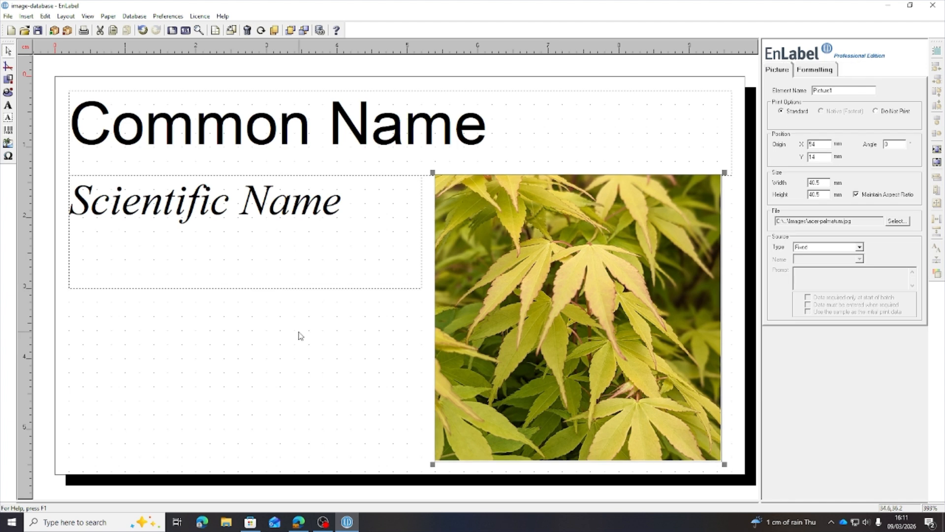
pyautogui.click(135, 16)
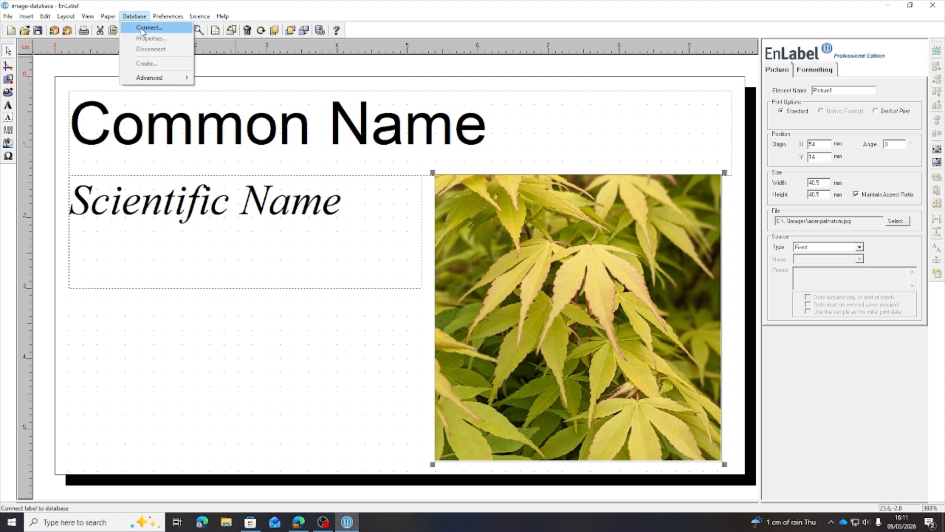
pyautogui.click(143, 30)
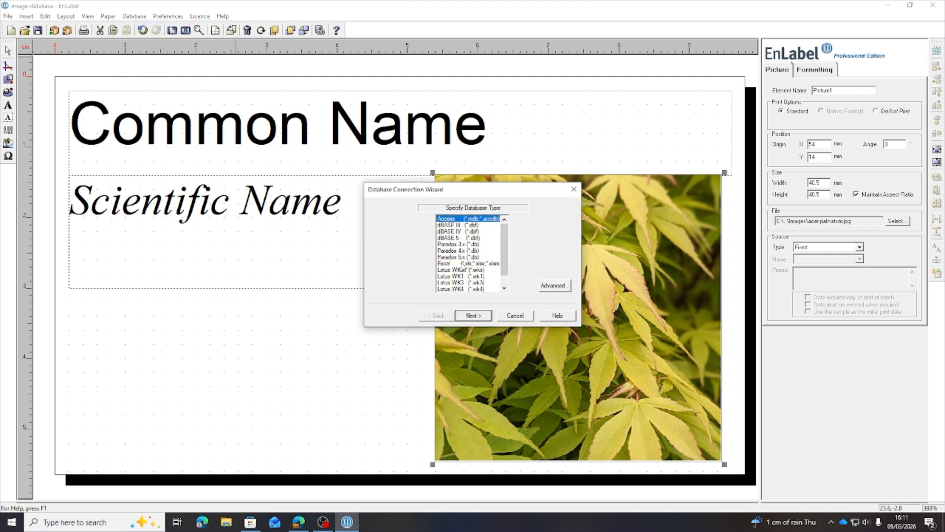
pyautogui.click(463, 263)
pyautogui.click(469, 316)
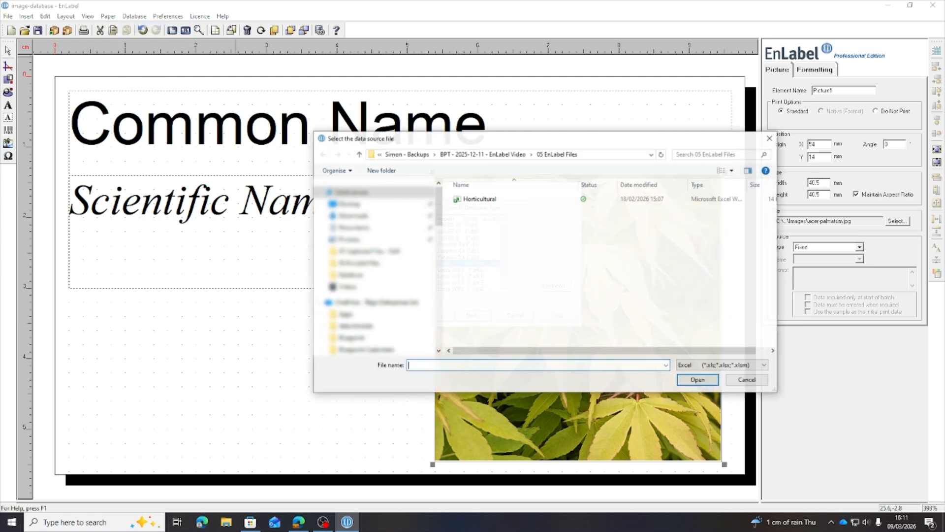
# Connect to enlabel-images-tutorial1 in 06 Image Connectivity's Database folder, using the EnLabel Examples view with scientific name as sort field
pyautogui.click(497, 154)
pyautogui.doubleClick(501, 283)
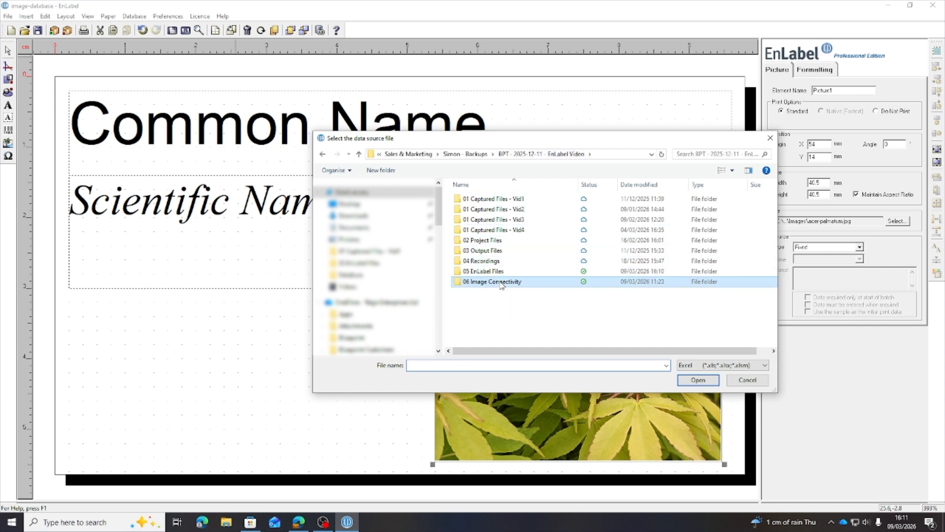
pyautogui.doubleClick(482, 199)
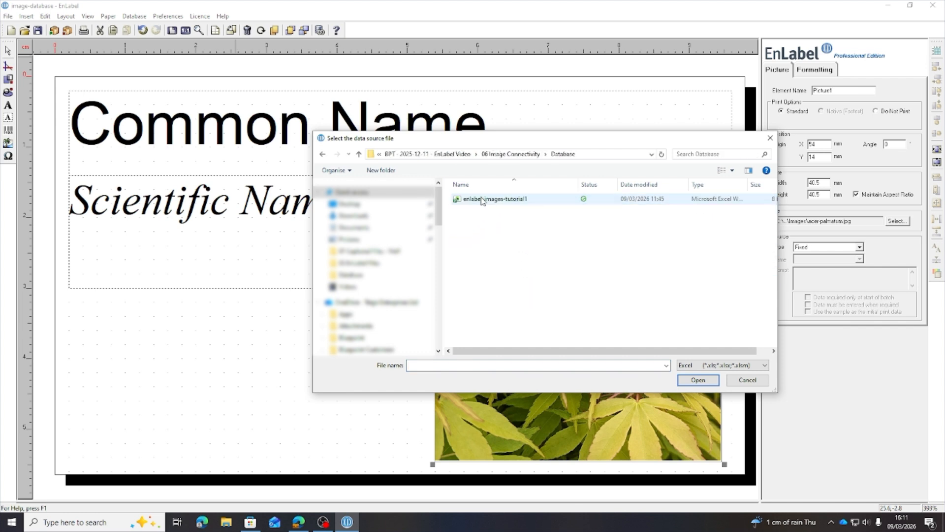
pyautogui.doubleClick(482, 200)
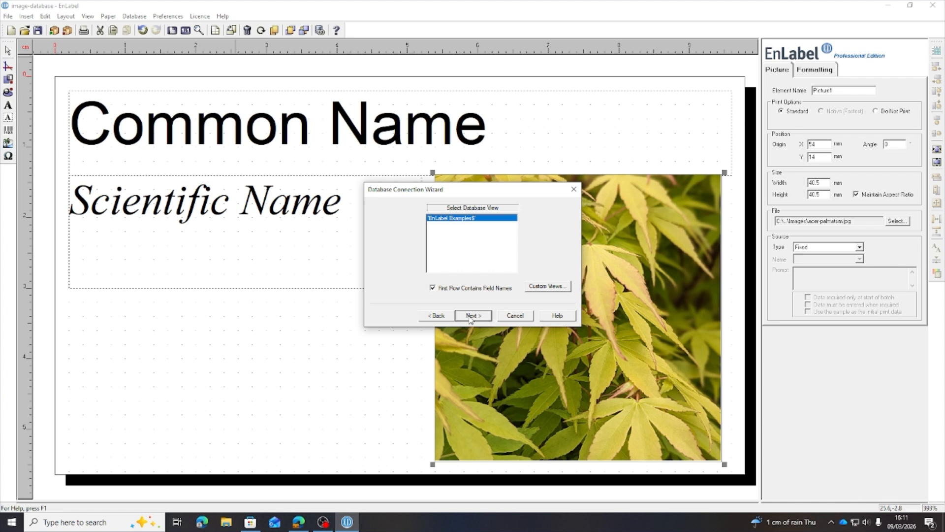
pyautogui.click(472, 315)
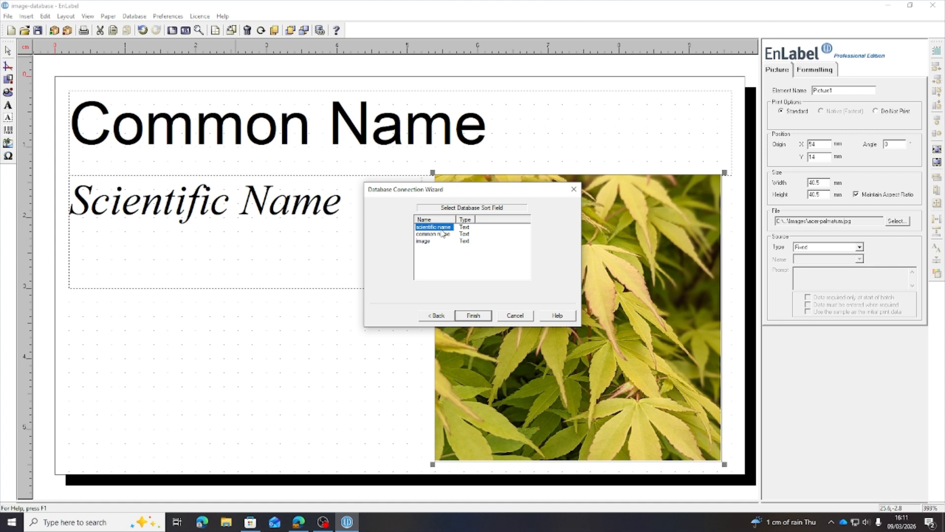
pyautogui.click(470, 316)
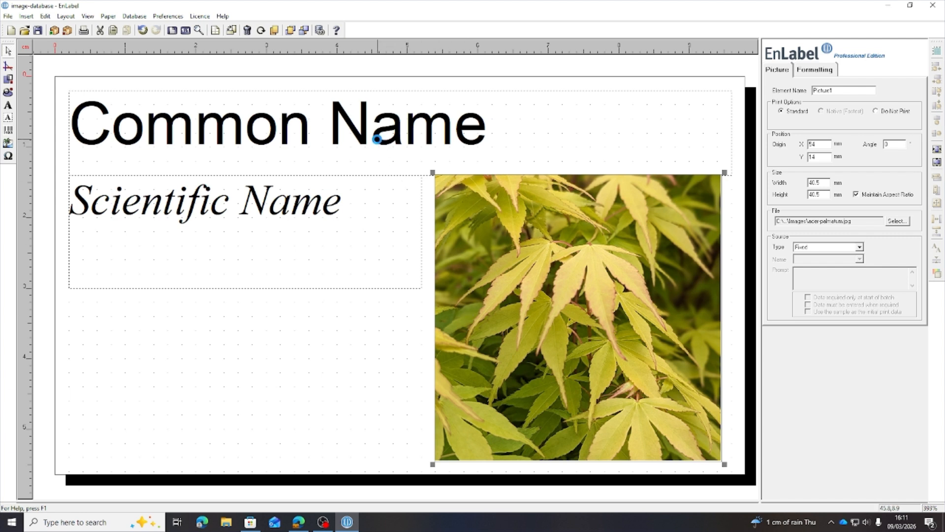
# Set the Common Name text element's source to Database with the common name field
pyautogui.click(377, 139)
pyautogui.click(842, 322)
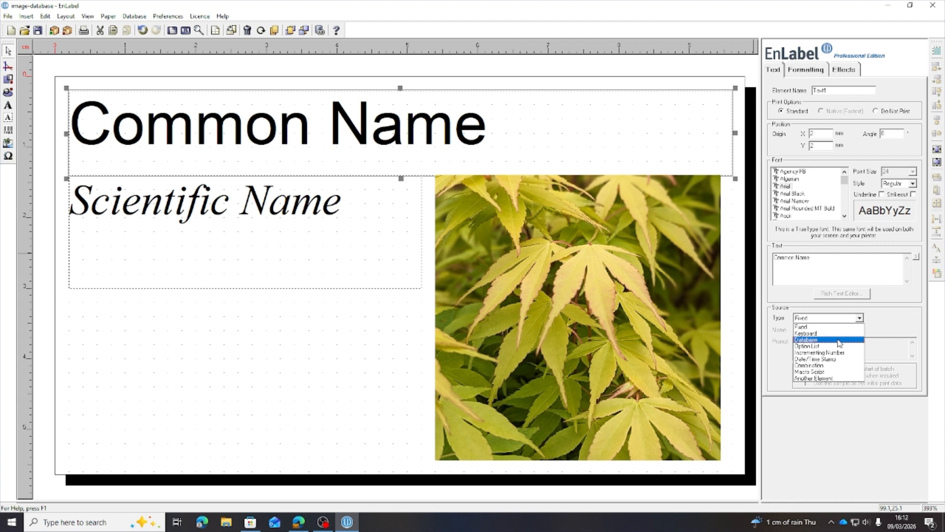
pyautogui.click(839, 340)
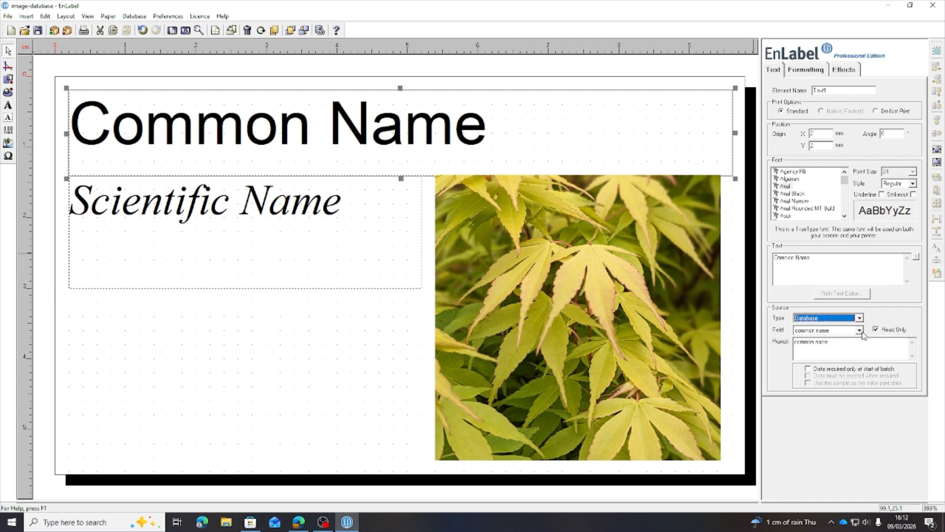
pyautogui.click(861, 331)
pyautogui.click(849, 341)
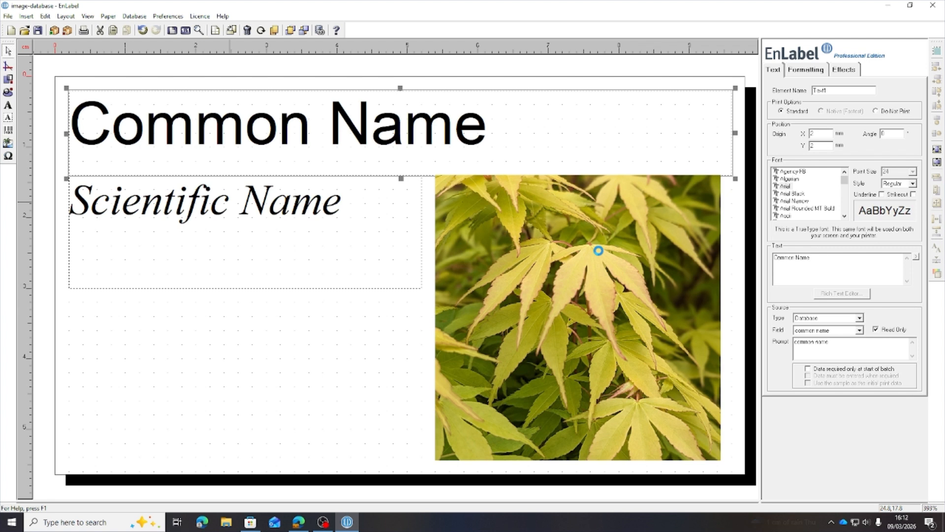
# Set the Scientific Name text element's source to Database with the scientific name field
pyautogui.click(598, 251)
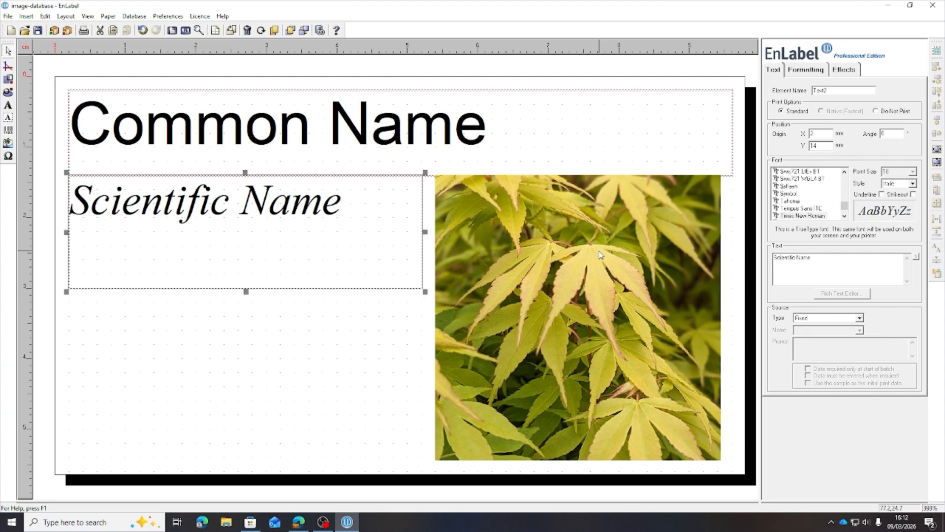
pyautogui.click(814, 320)
pyautogui.click(806, 339)
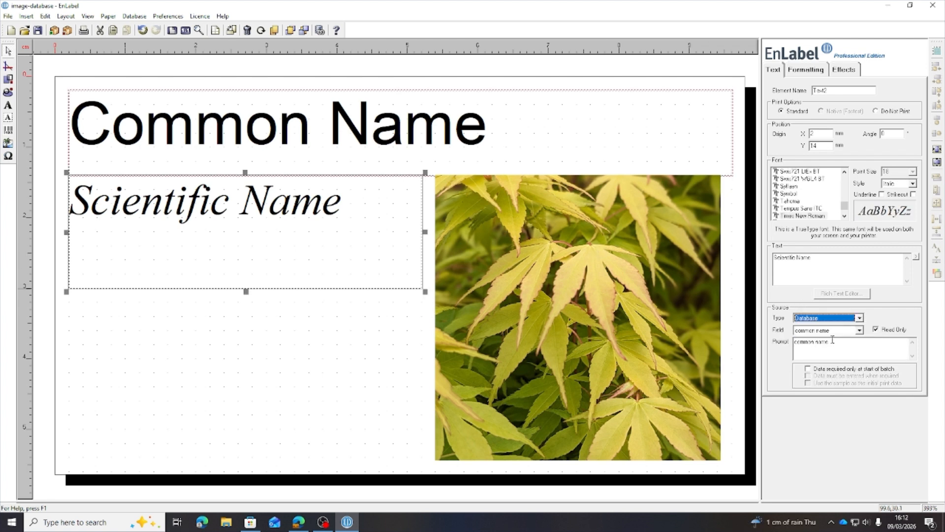
pyautogui.click(860, 331)
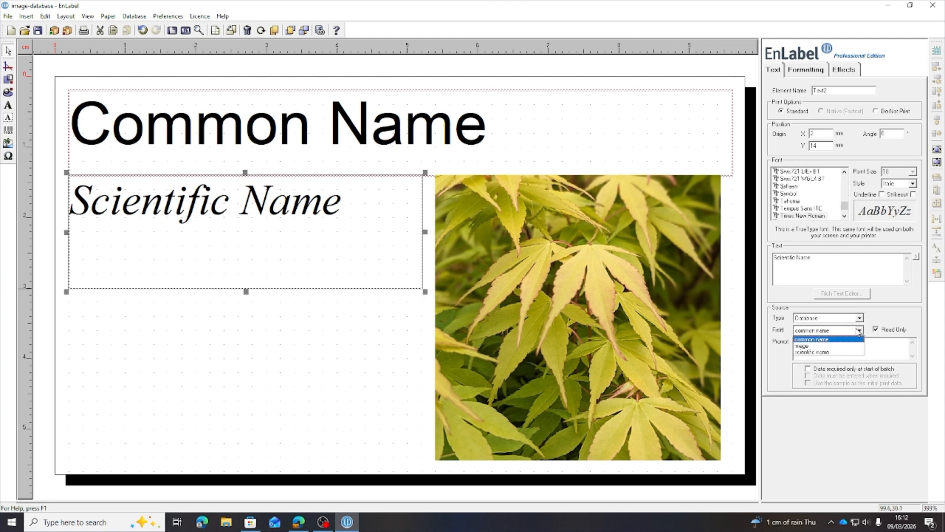
pyautogui.click(841, 354)
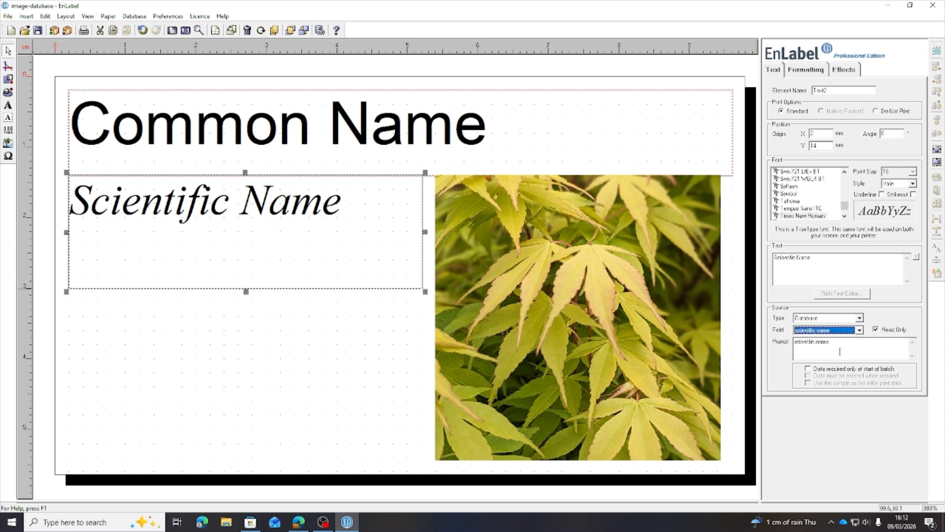
# Set the leaf picture's source to Database with the image field
pyautogui.click(617, 289)
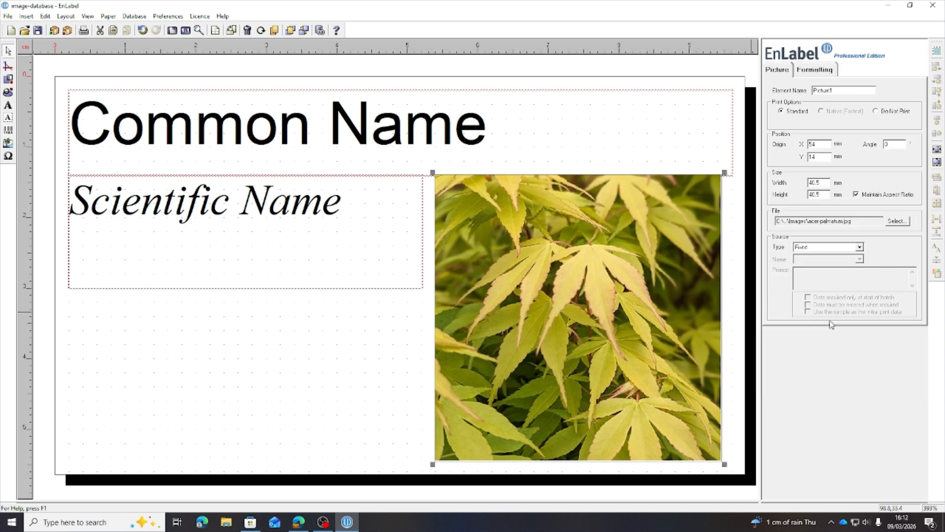
pyautogui.click(831, 249)
pyautogui.click(839, 270)
pyautogui.click(847, 260)
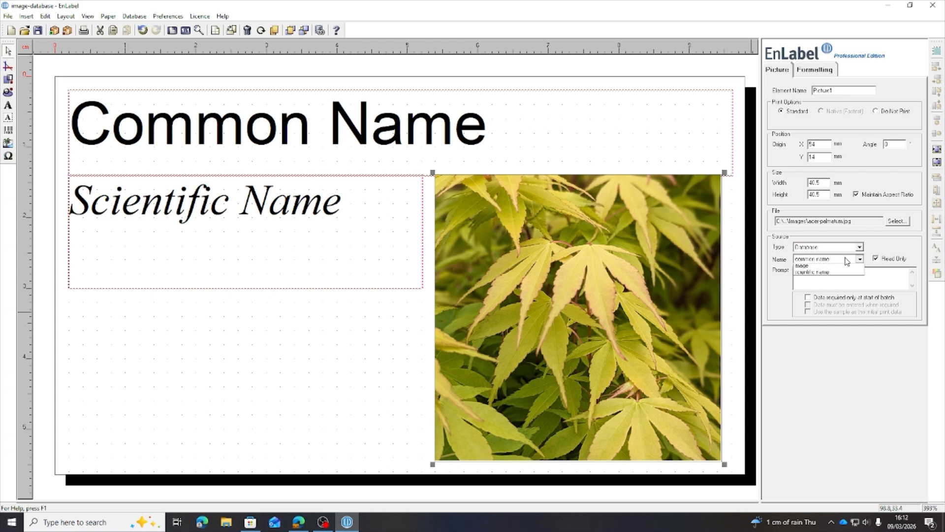
pyautogui.click(806, 266)
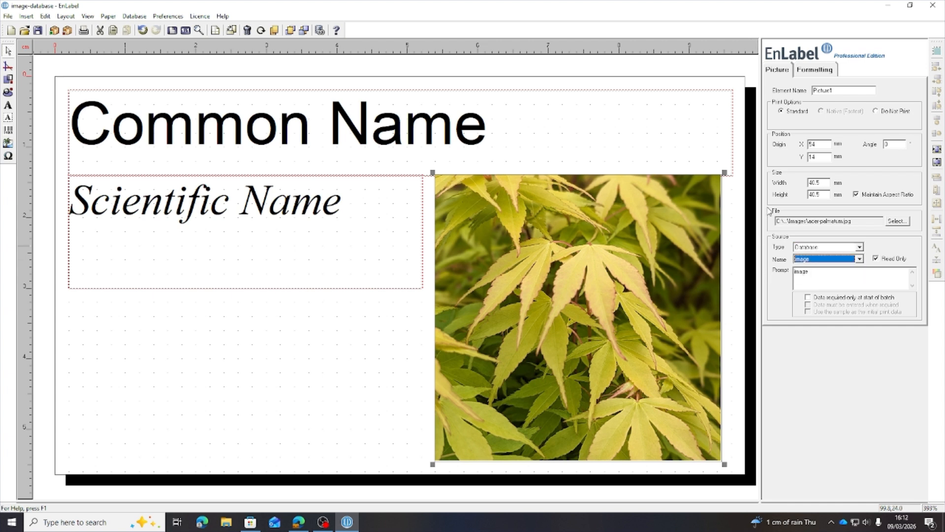
# Set the variable picture's sizing to "Make same size and shape as sample"
pyautogui.click(817, 73)
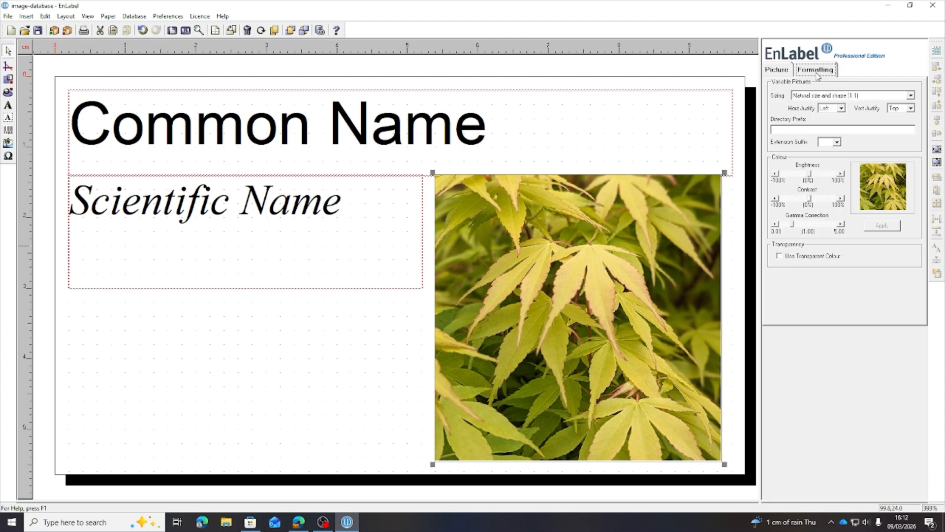
pyautogui.click(861, 96)
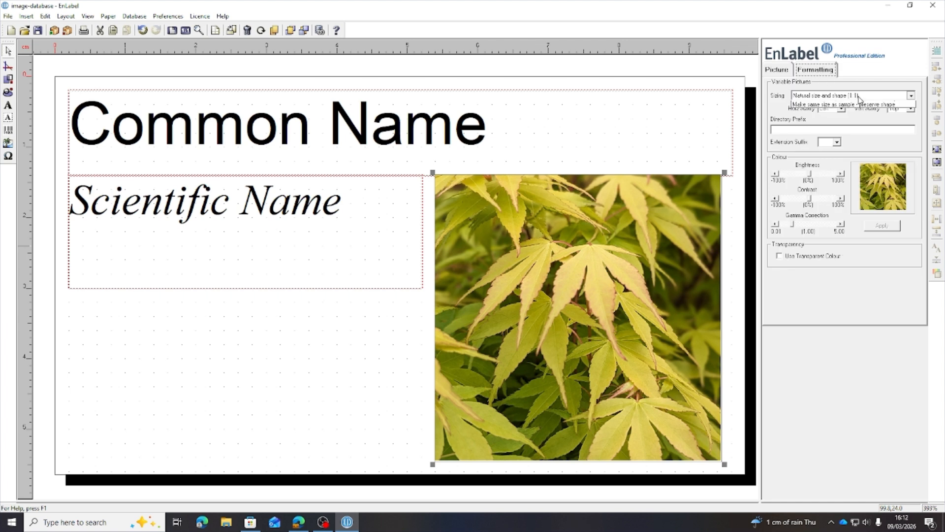
pyautogui.click(861, 118)
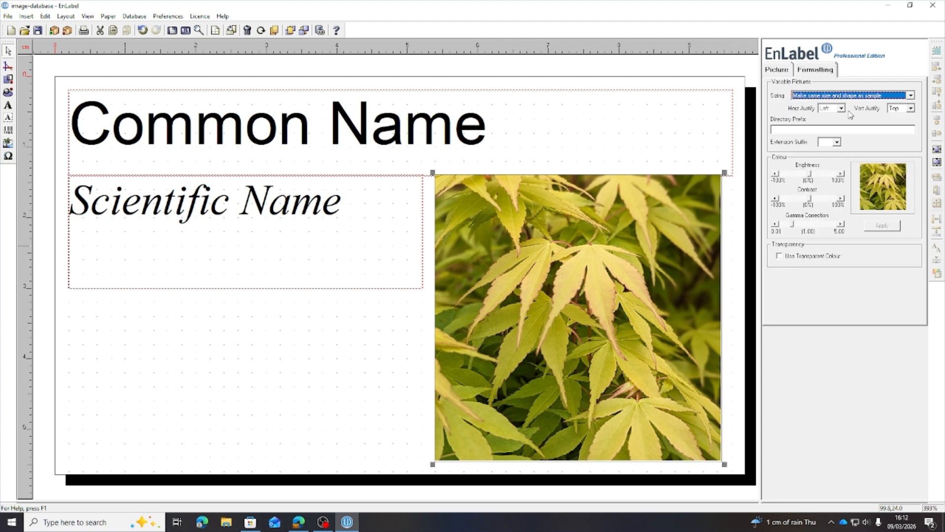
# Copy the address of the Images folder in File Explorer and paste it as the picture's directory prefix in EnLabel
pyautogui.click(233, 526)
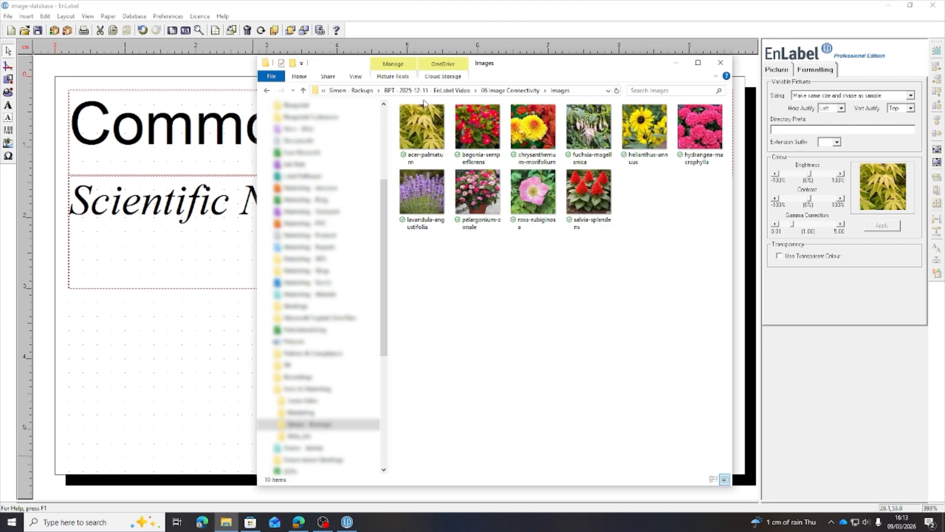
pyautogui.rightClick(550, 93)
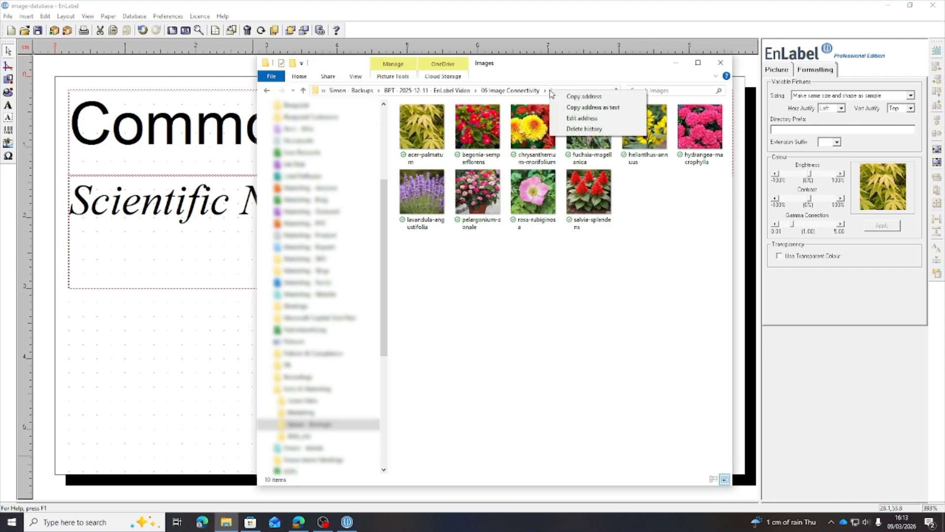
pyautogui.click(577, 97)
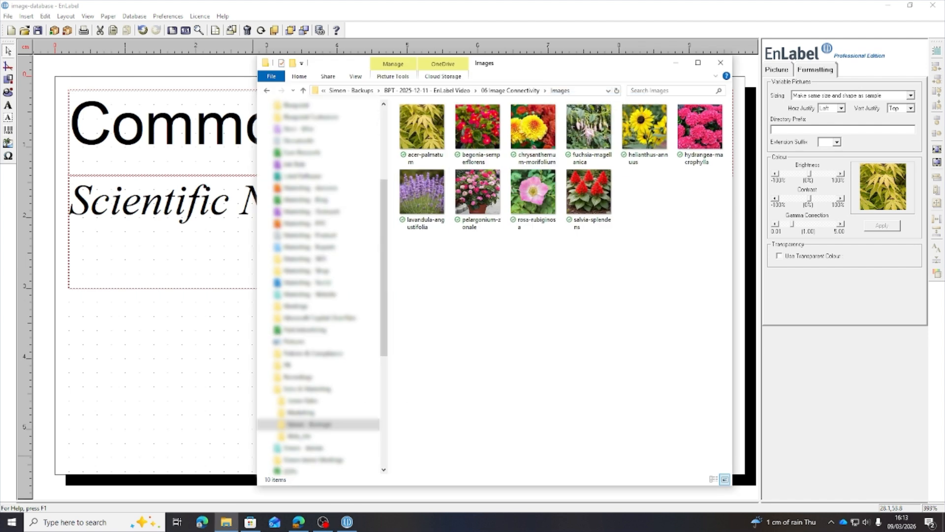
pyautogui.click(870, 319)
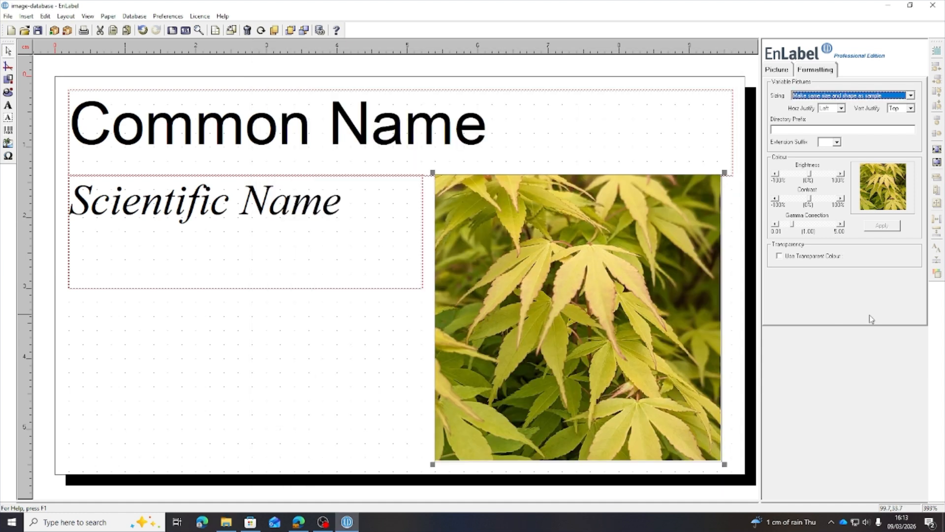
pyautogui.click(779, 131)
pyautogui.rightClick(779, 130)
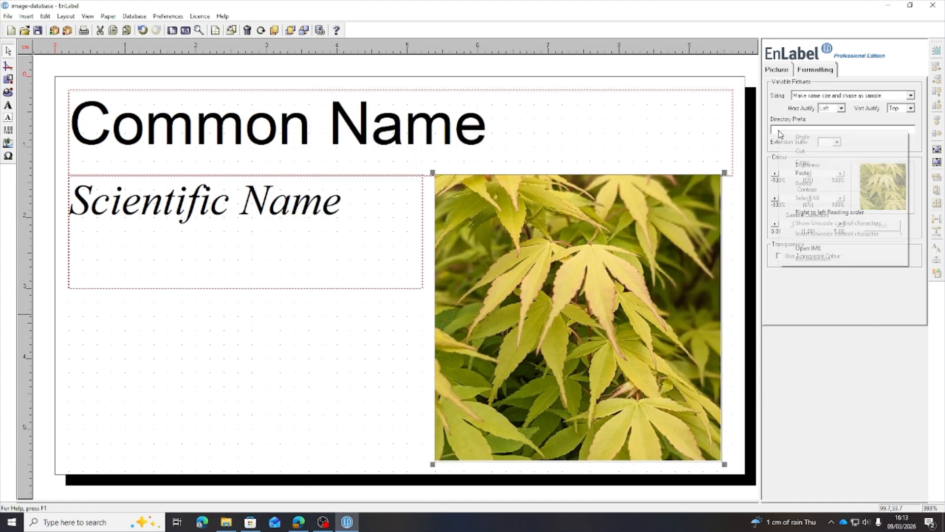
pyautogui.click(809, 174)
# Set the variable picture's extension suffix to jpg
pyautogui.click(836, 143)
pyautogui.moveTo(840, 165); pyautogui.dragTo(842, 172)
pyautogui.click(838, 151)
pyautogui.click(838, 151)
pyautogui.click(838, 151)
pyautogui.click(838, 152)
pyautogui.click(837, 152)
pyautogui.click(837, 152)
pyautogui.click(838, 152)
pyautogui.click(837, 151)
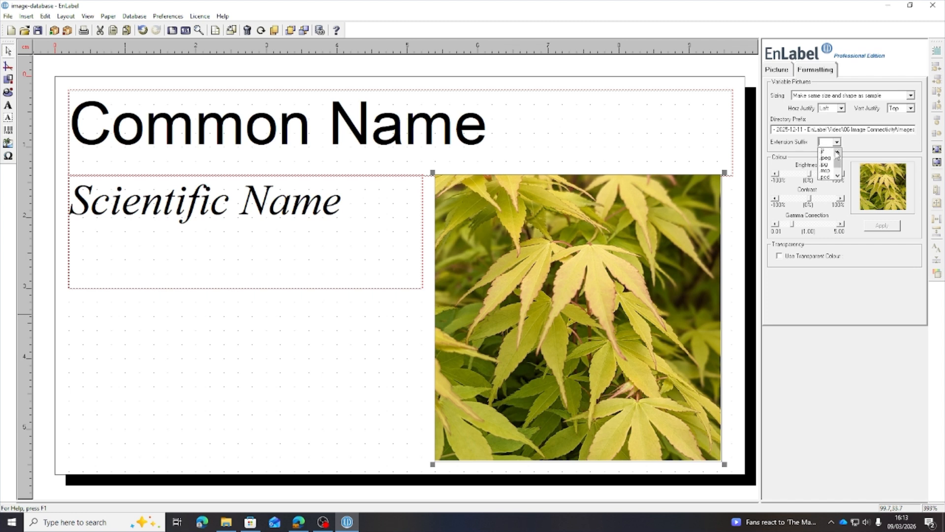
pyautogui.click(824, 165)
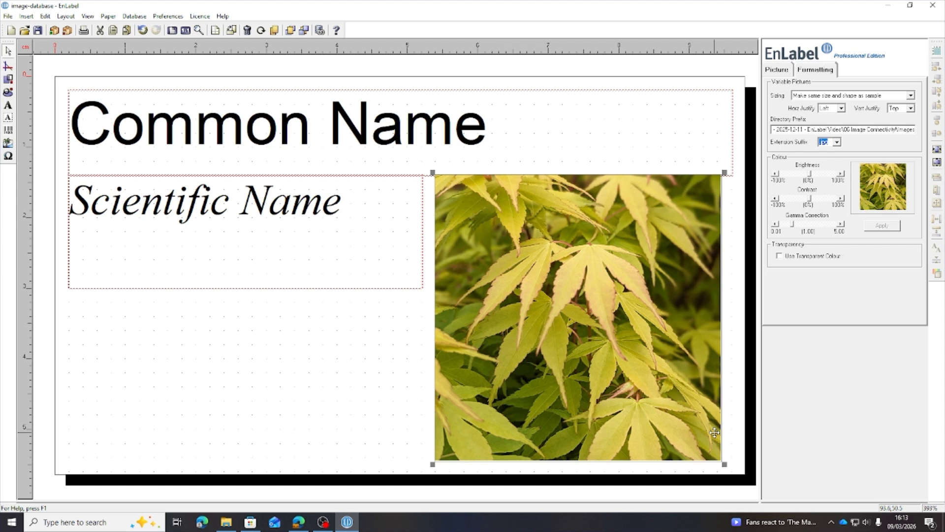
# Open the label's print view and step through the database records to check each one's names and picture
pyautogui.click(83, 30)
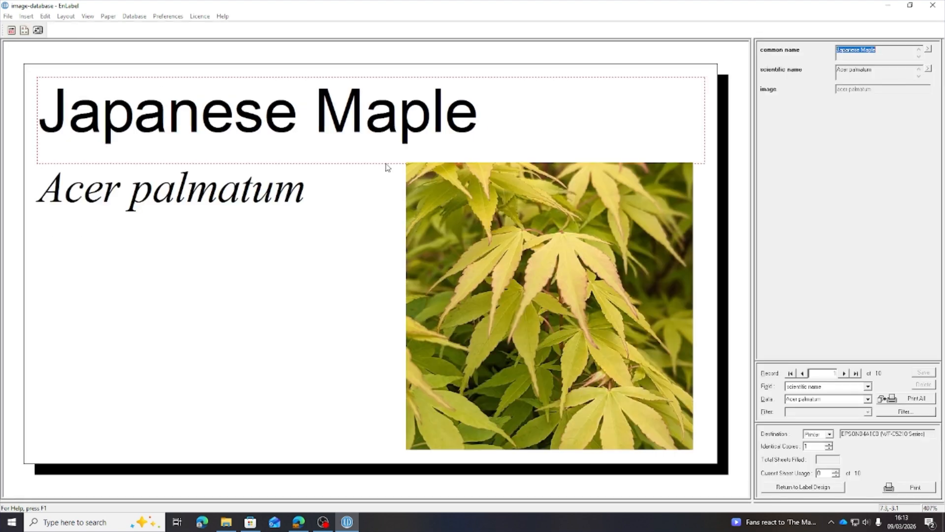
pyautogui.click(844, 373)
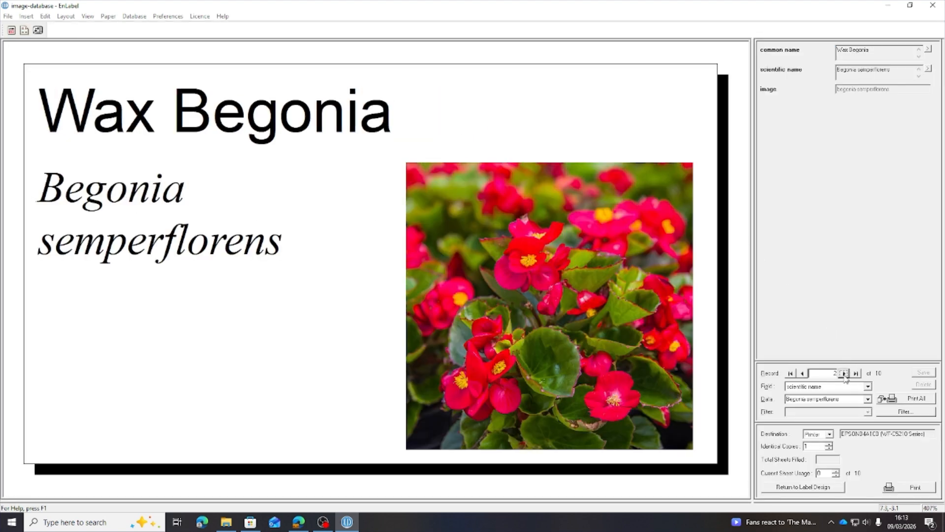
pyautogui.click(844, 373)
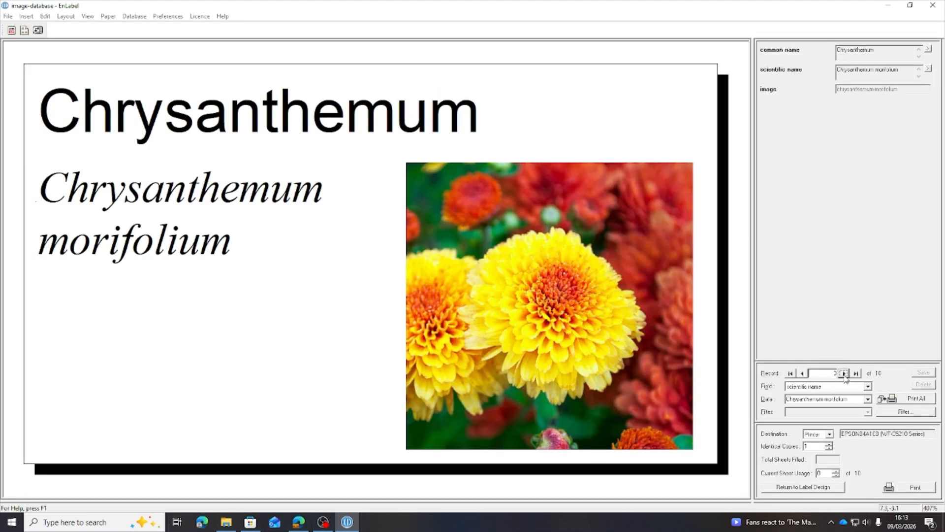
pyautogui.click(844, 373)
pyautogui.click(845, 373)
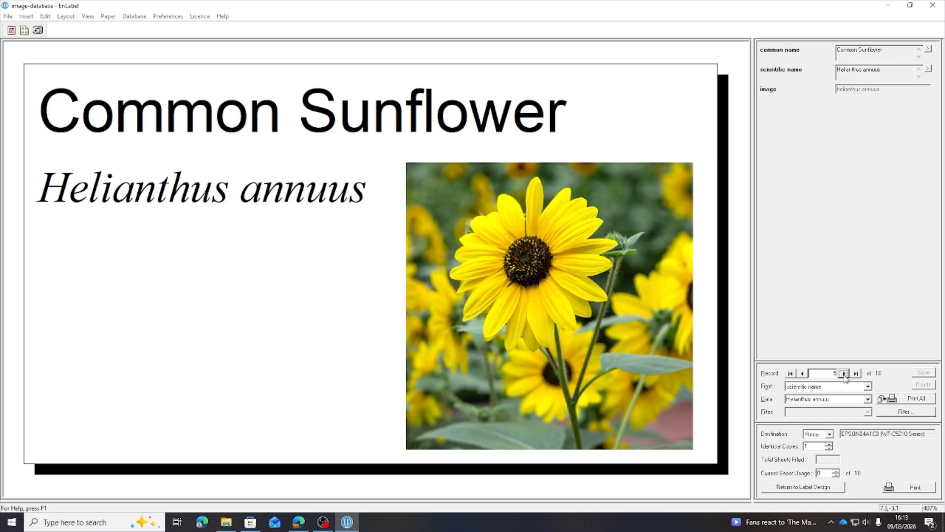
pyautogui.click(845, 373)
pyautogui.click(844, 373)
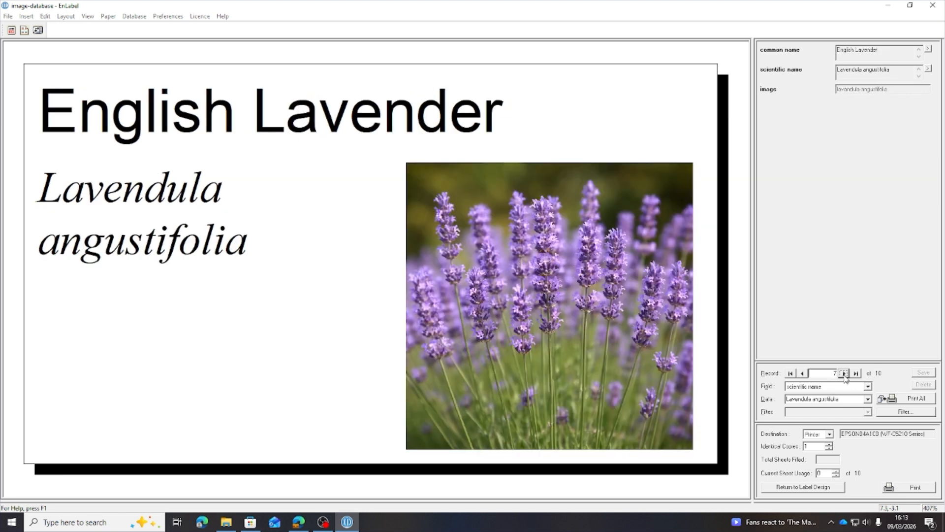
pyautogui.click(845, 373)
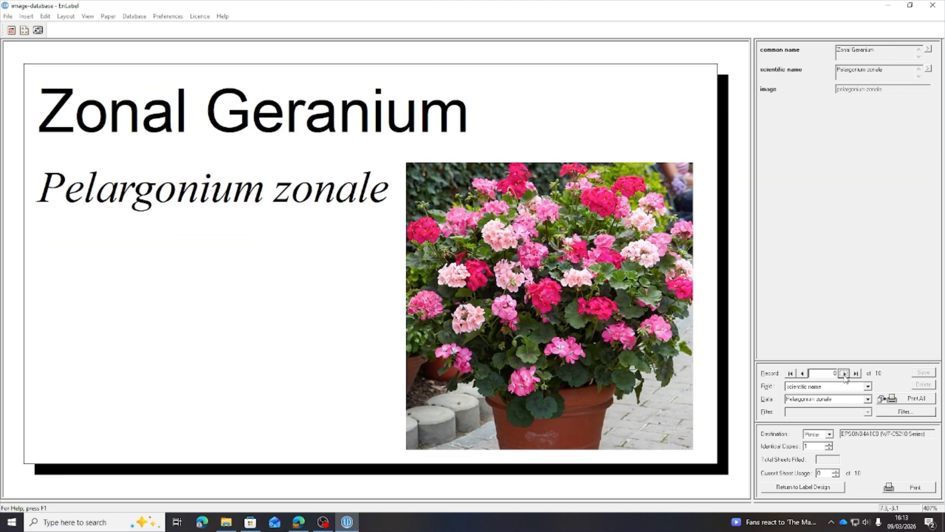
# Step through further database records in the print view to check each one's names and picture
pyautogui.click(845, 373)
pyautogui.click(844, 373)
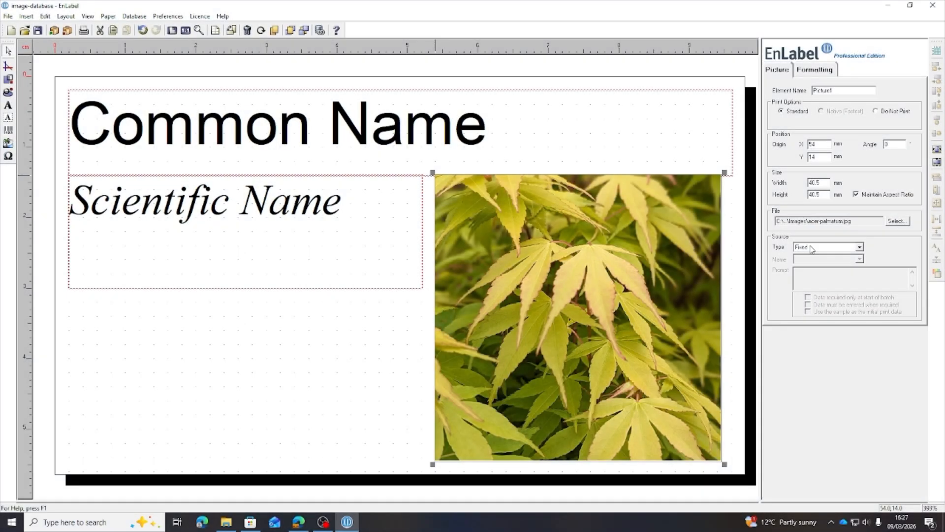
# Set the picture's source type to Database and link it to the image field
pyautogui.click(812, 247)
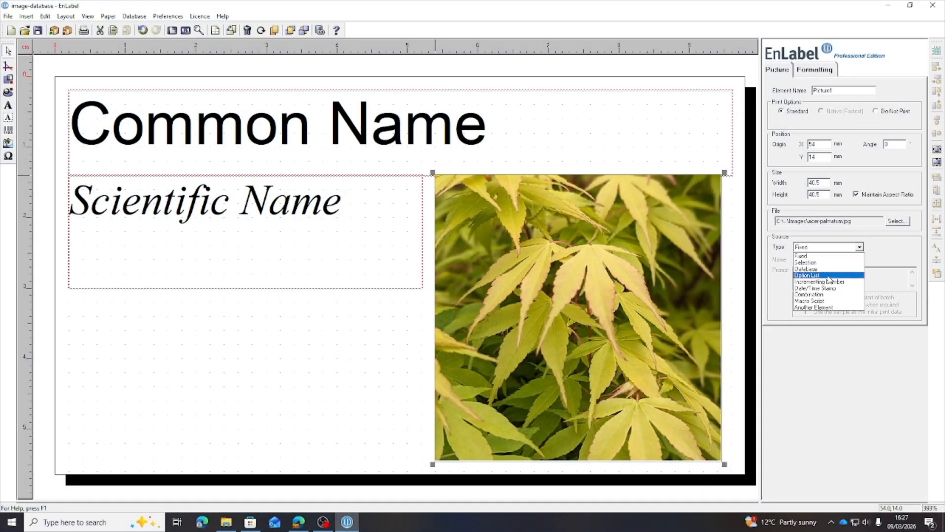
pyautogui.click(817, 269)
pyautogui.click(818, 259)
pyautogui.click(826, 278)
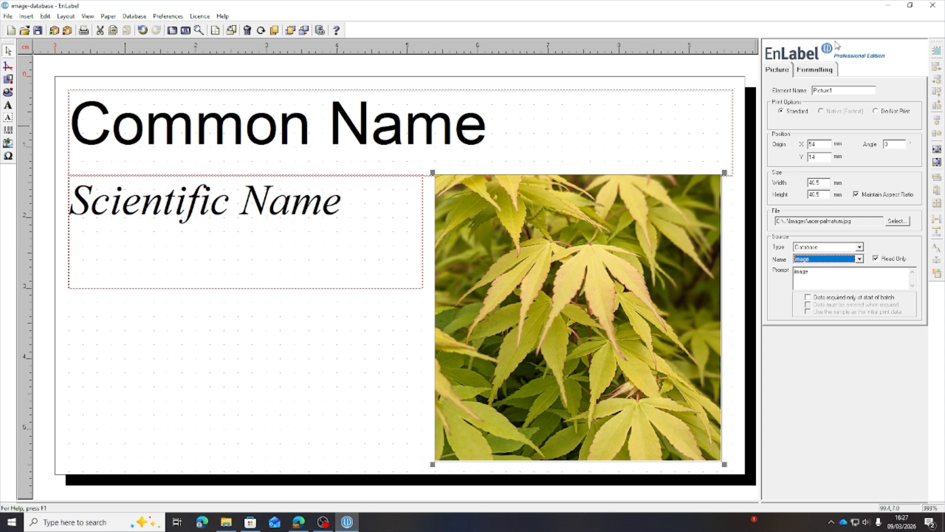
# Set the variable picture's sizing to "Make same size and shape as sample"
pyautogui.click(830, 69)
pyautogui.click(911, 95)
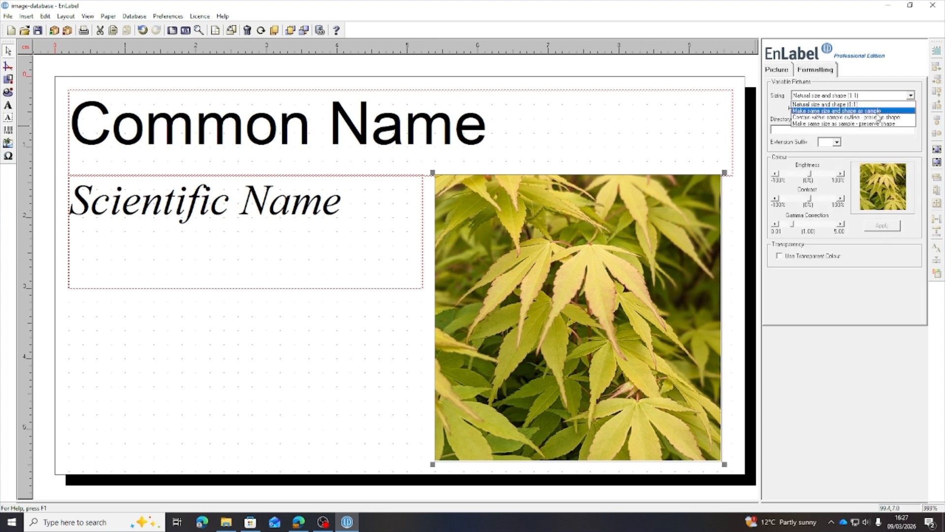
pyautogui.click(837, 110)
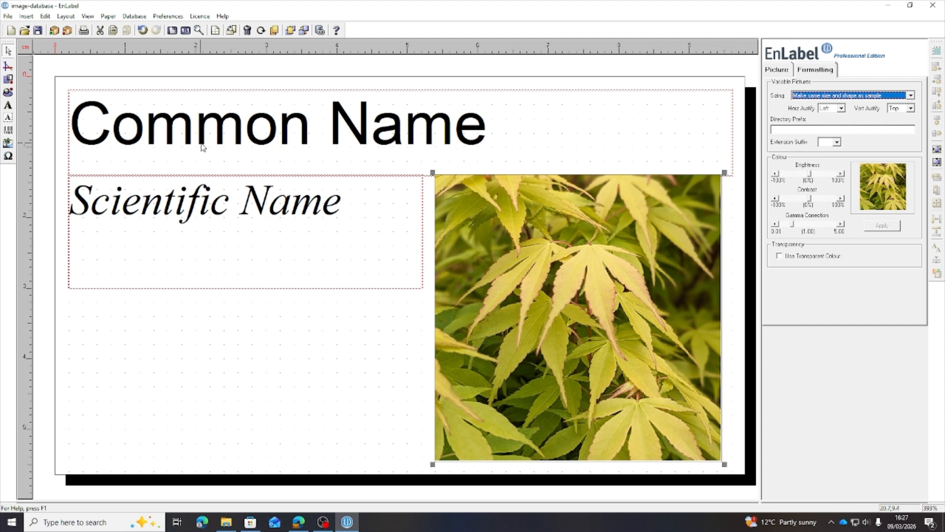
# Preview the label in the print view without a directory prefix, and return to the label design
pyautogui.click(84, 31)
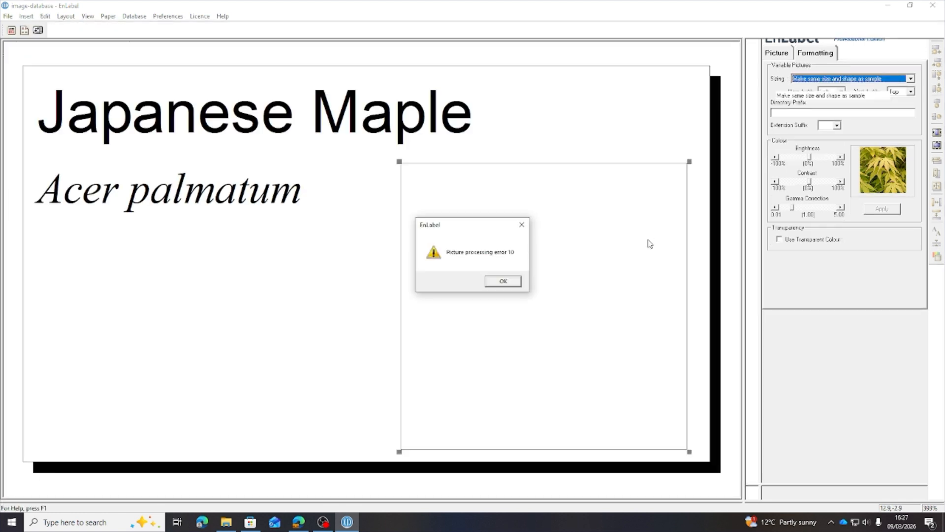
pyautogui.click(503, 281)
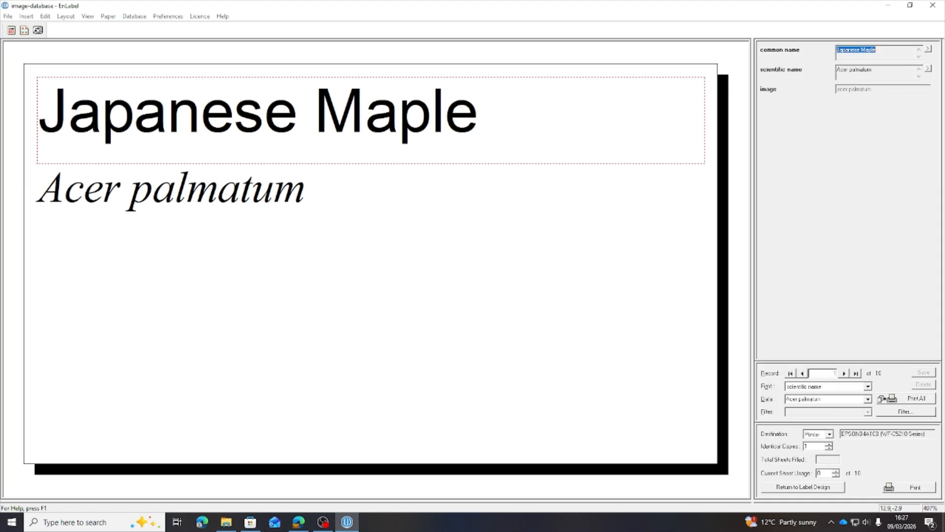
pyautogui.click(803, 487)
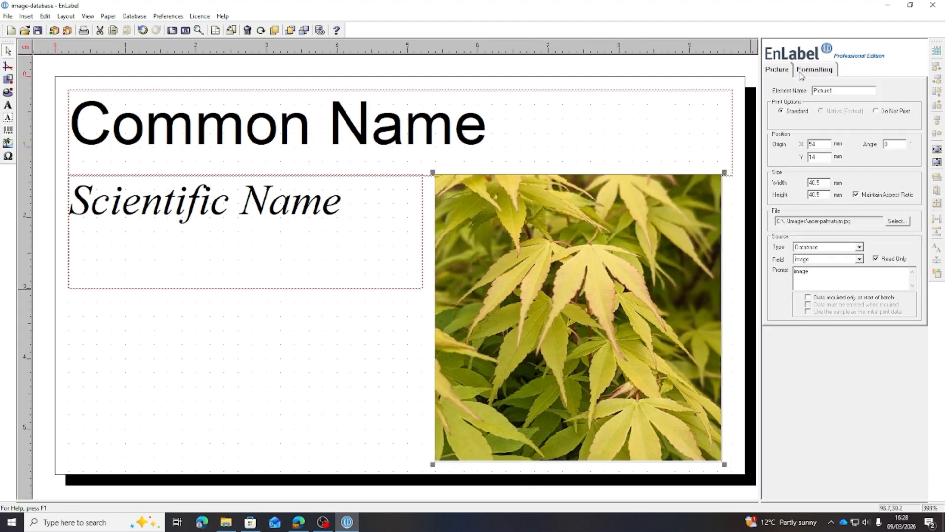
# Copy the Images folder's address in File Explorer and paste it as the picture's directory prefix in EnLabel
pyautogui.click(801, 73)
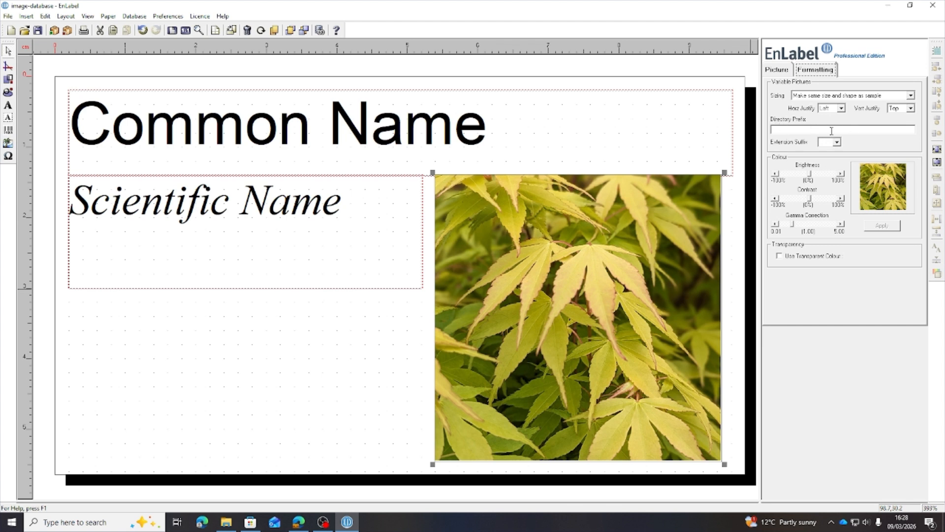
pyautogui.click(226, 522)
pyautogui.rightClick(570, 93)
pyautogui.click(586, 97)
pyautogui.click(862, 130)
pyautogui.rightClick(863, 130)
pyautogui.click(839, 172)
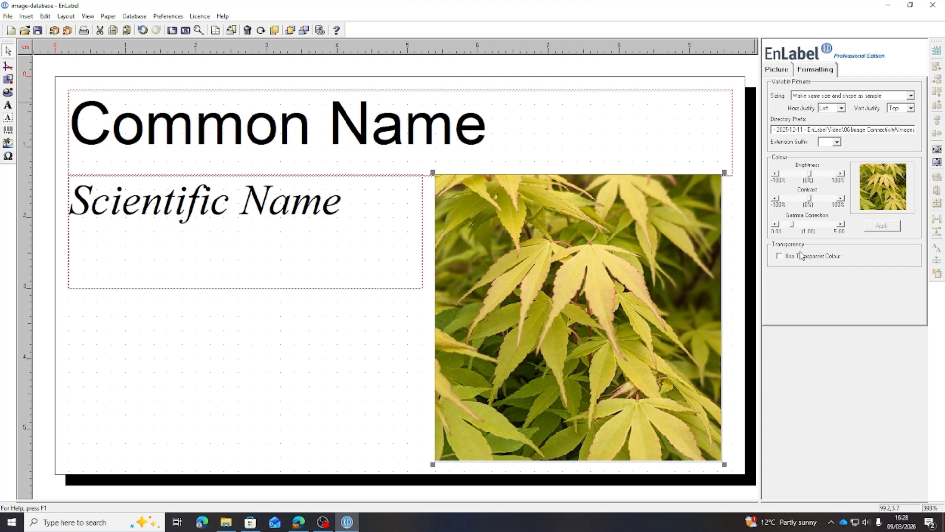
# Preview the label in the print view with the directory prefix but no extension suffix, and return to the design
pyautogui.click(87, 30)
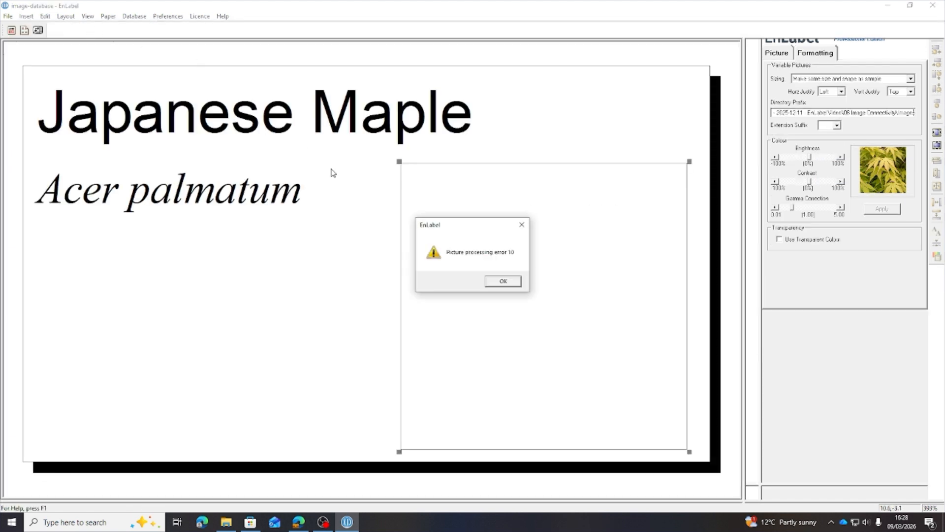
pyautogui.click(502, 280)
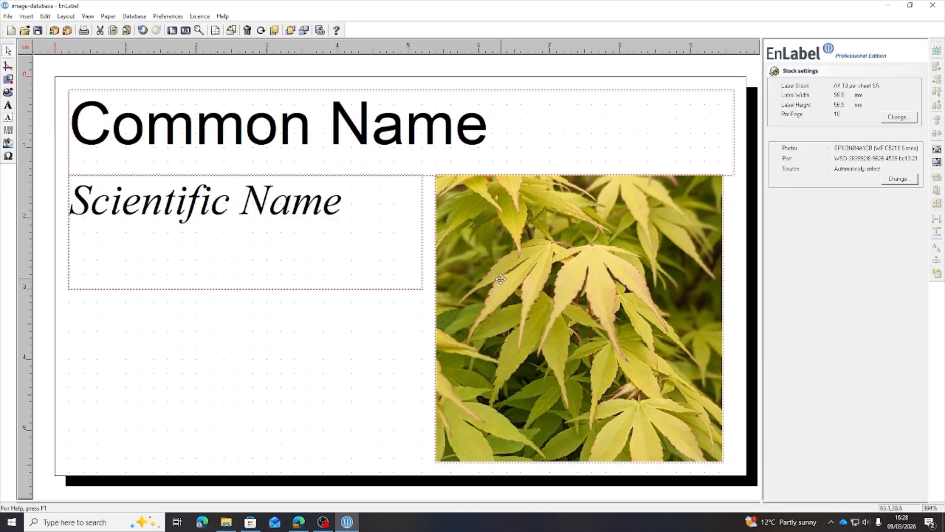
# Try png as the variable picture's extension suffix
pyautogui.click(503, 266)
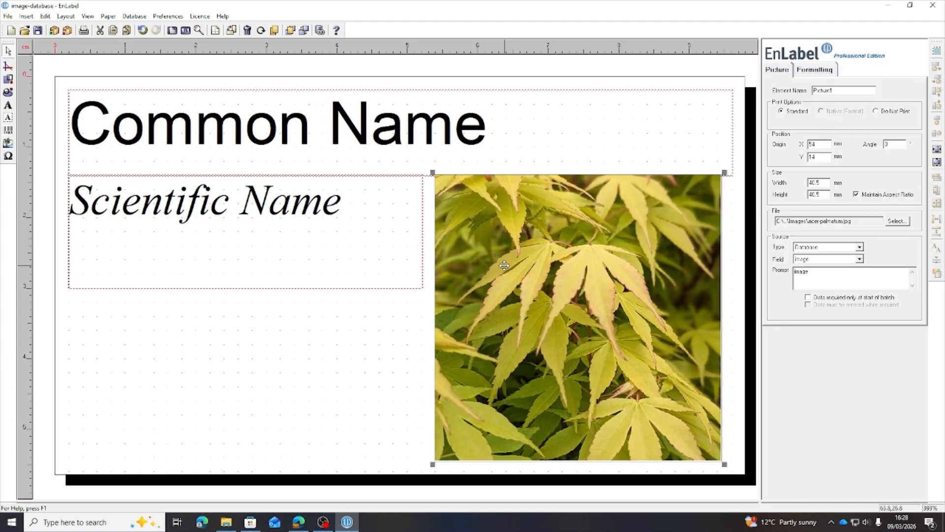
pyautogui.click(821, 71)
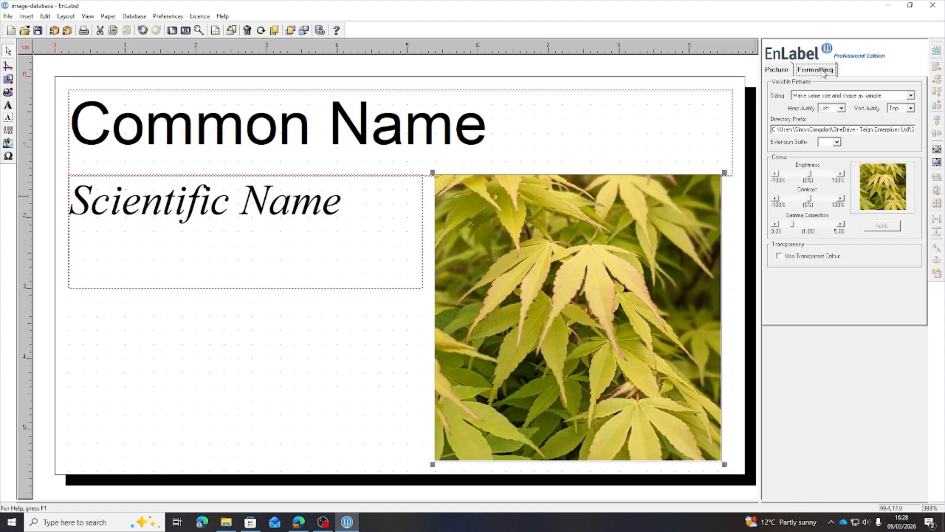
pyautogui.click(837, 142)
pyautogui.click(838, 174)
pyautogui.click(837, 174)
pyautogui.click(837, 174)
pyautogui.click(838, 175)
pyautogui.click(837, 174)
pyautogui.click(838, 175)
pyautogui.click(837, 175)
pyautogui.click(838, 175)
pyautogui.click(837, 175)
pyautogui.click(838, 175)
pyautogui.click(838, 175)
pyautogui.click(838, 175)
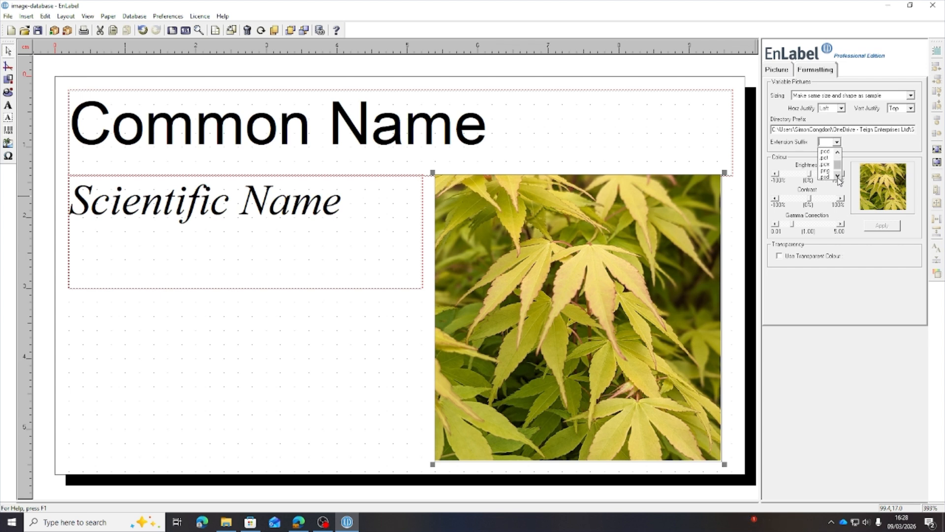
pyautogui.click(827, 172)
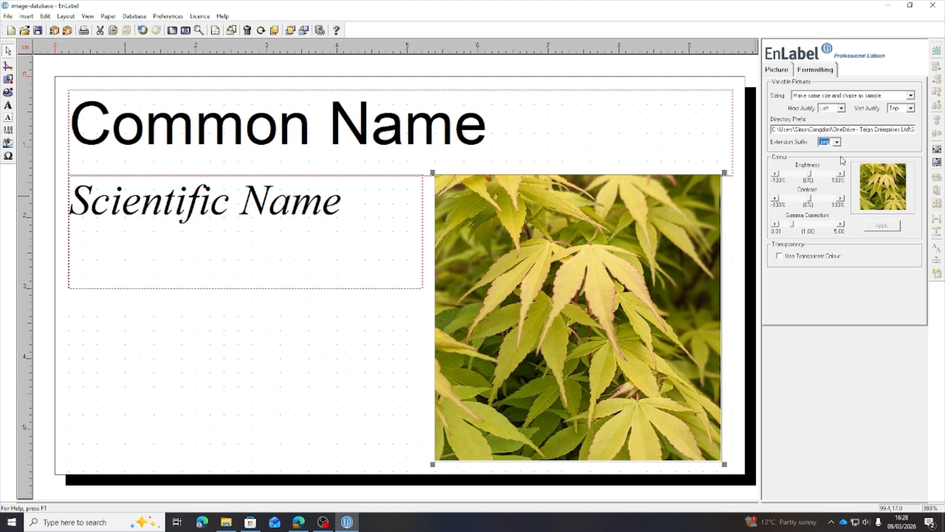
# Preview the label in the print view with the png suffix, and return to the label design
pyautogui.click(84, 31)
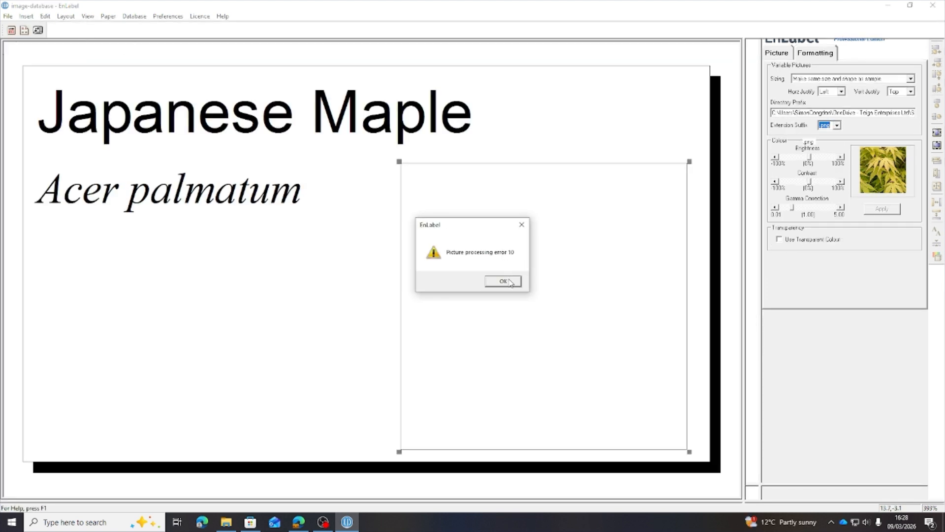
pyautogui.click(503, 281)
pyautogui.press('Escape')
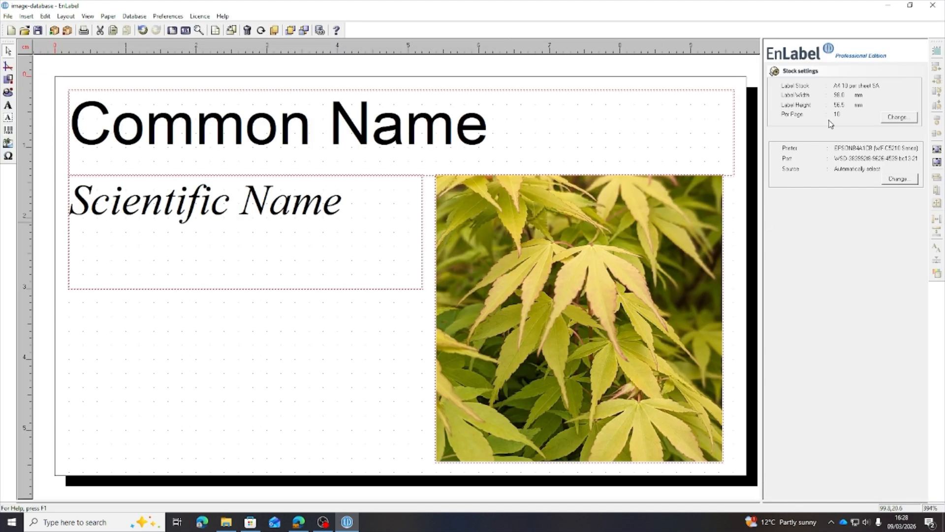
# Set the variable picture's extension suffix to jpg and open the label's print view
pyautogui.click(612, 174)
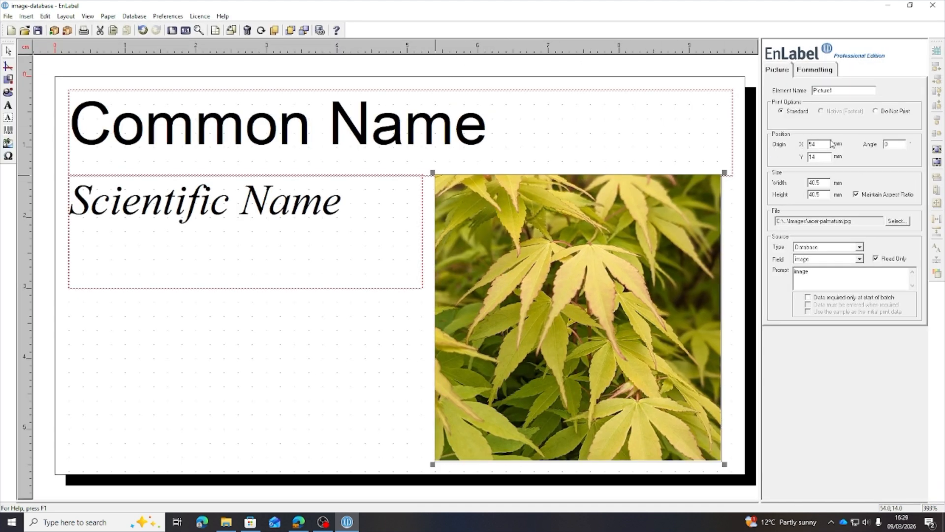
pyautogui.click(823, 71)
pyautogui.click(837, 142)
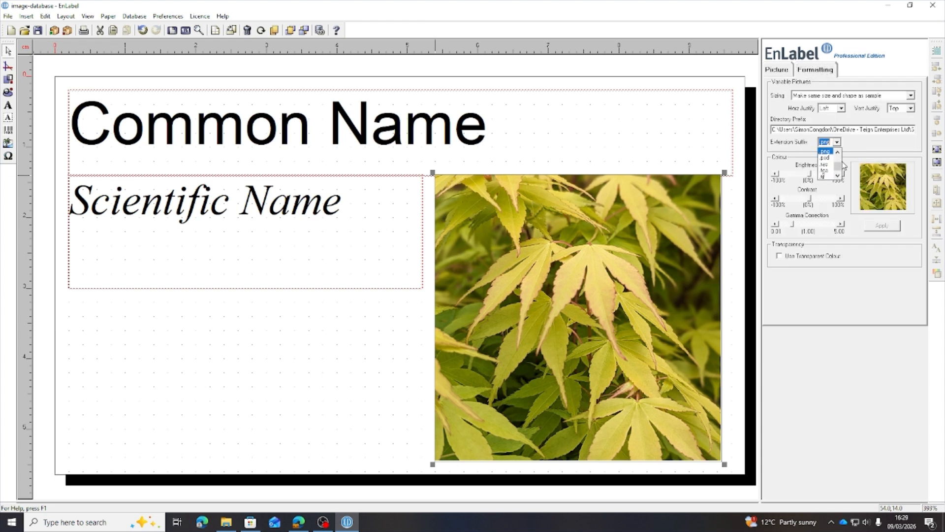
pyautogui.click(838, 154)
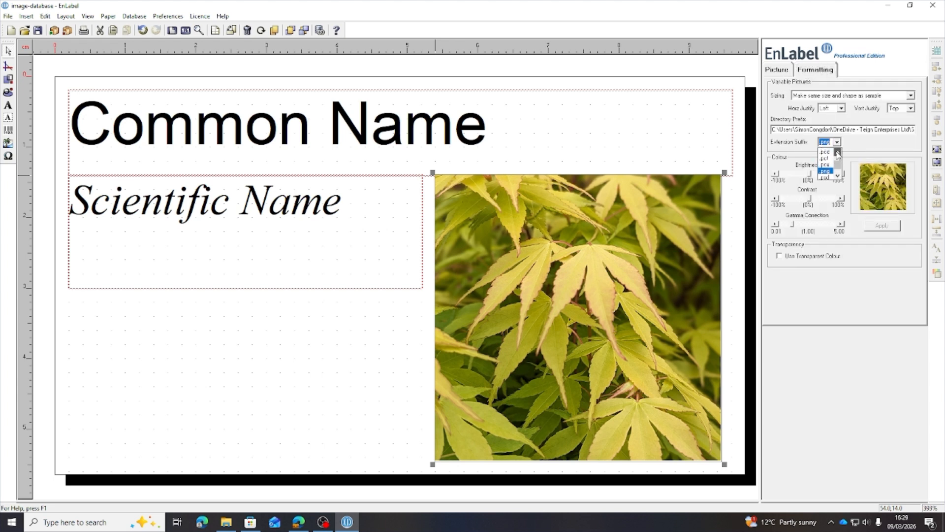
pyautogui.click(828, 158)
pyautogui.click(87, 35)
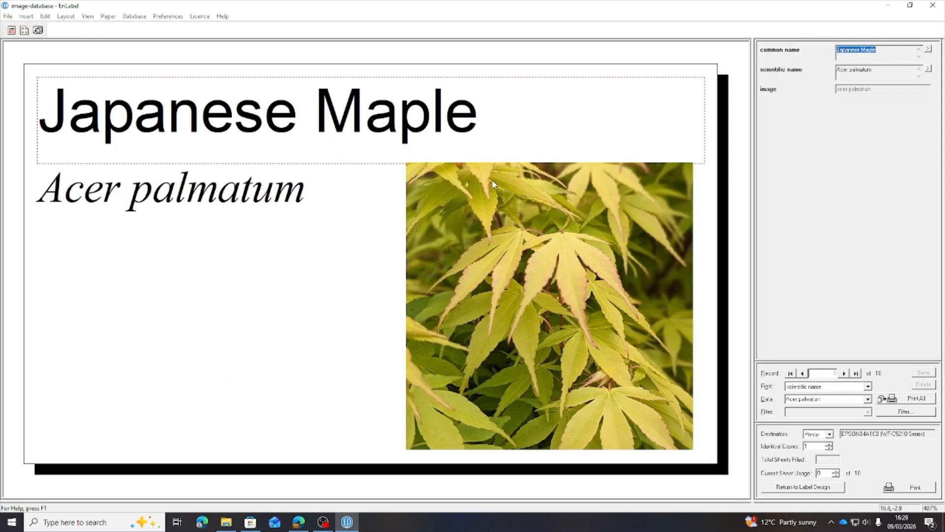